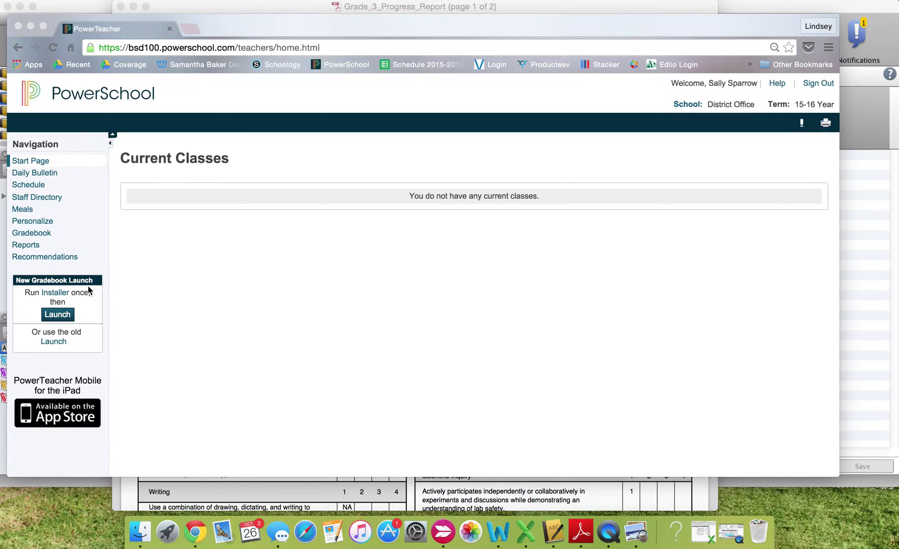
Step: Open the Installer link under New Gradebook Launch on the PowerSchool start page
{"action": "left_click", "coordinate": [59, 296]}
Step: Load the Mac OS X Gradebook install Steps 1–7, scroll through them, then show the desktop
{"action": "left_click", "coordinate": [58, 298]}
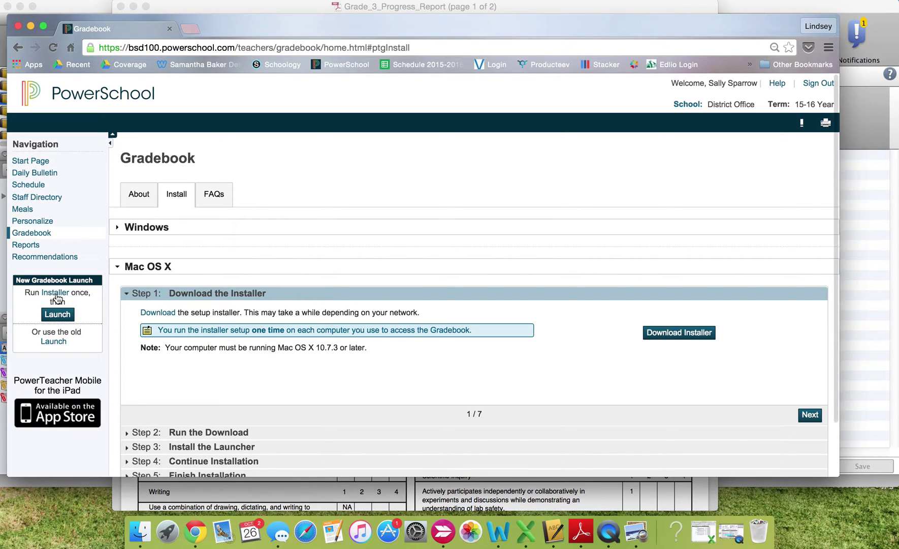
{"action": "scroll", "coordinate": [192, 341], "scroll_direction": "down", "scroll_amount": 3}
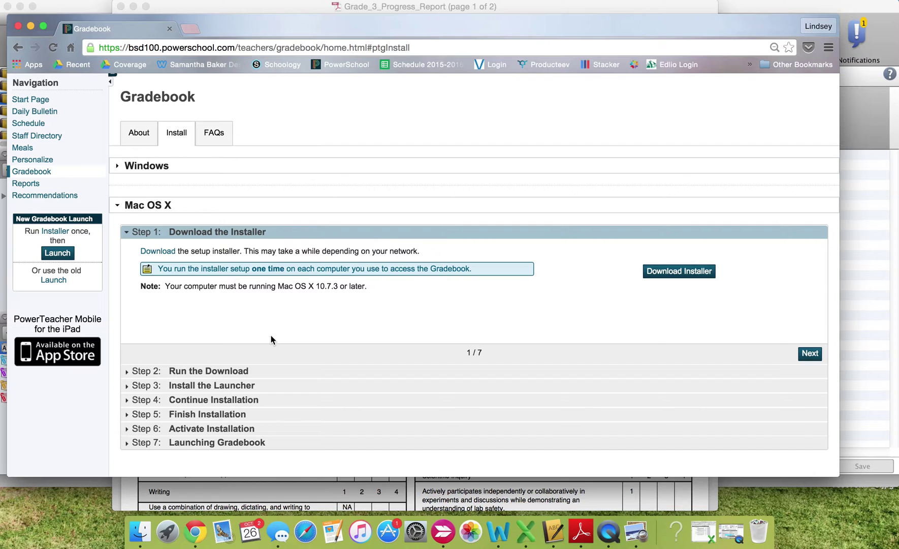
{"action": "mouse_move", "coordinate": [898, 1]}
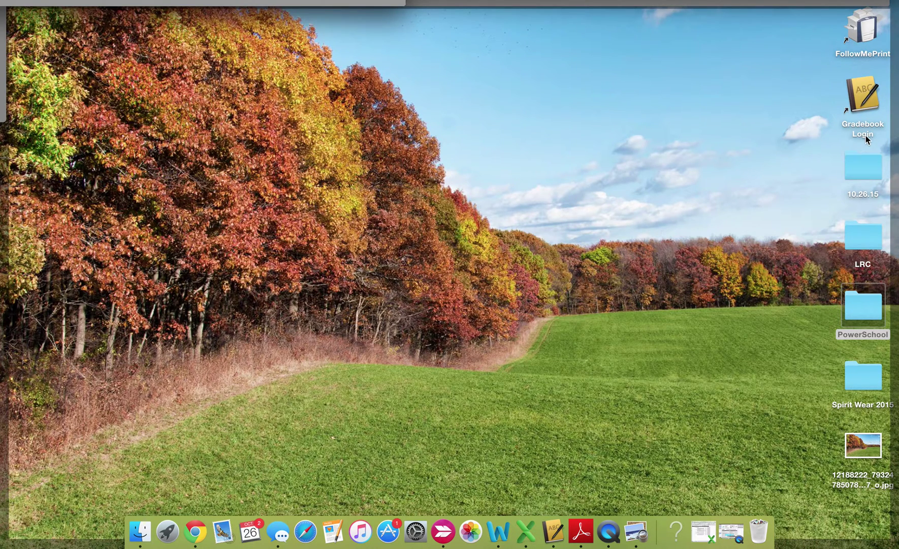
Step: Restore hidden windows from the java Dock item and minimize Chrome to reveal the progress report
{"action": "left_click", "coordinate": [554, 532]}
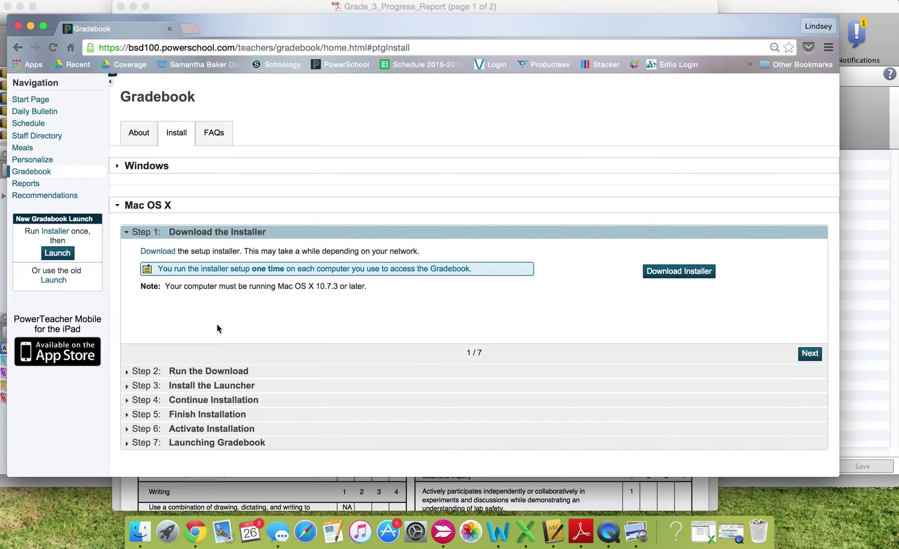
{"action": "left_click", "coordinate": [31, 28]}
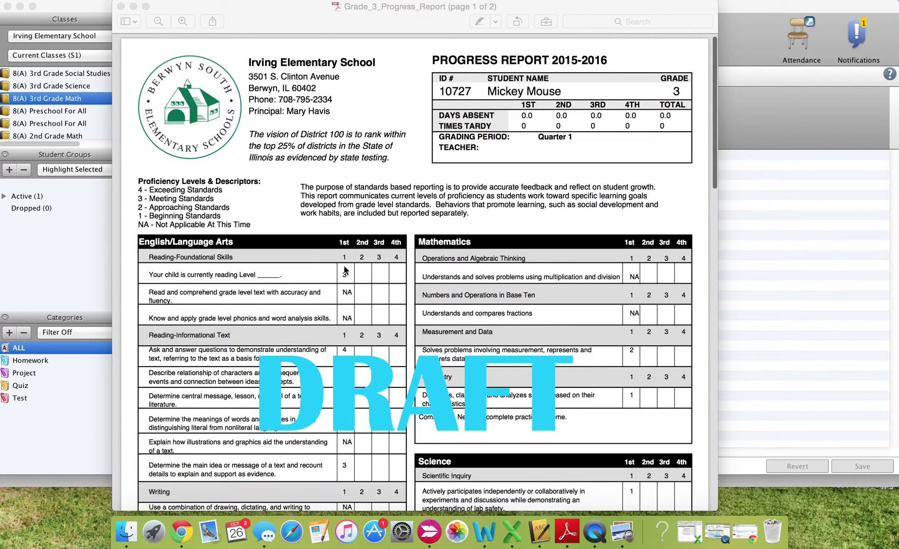
{"action": "scroll", "coordinate": [344, 269], "scroll_direction": "down", "scroll_amount": 3}
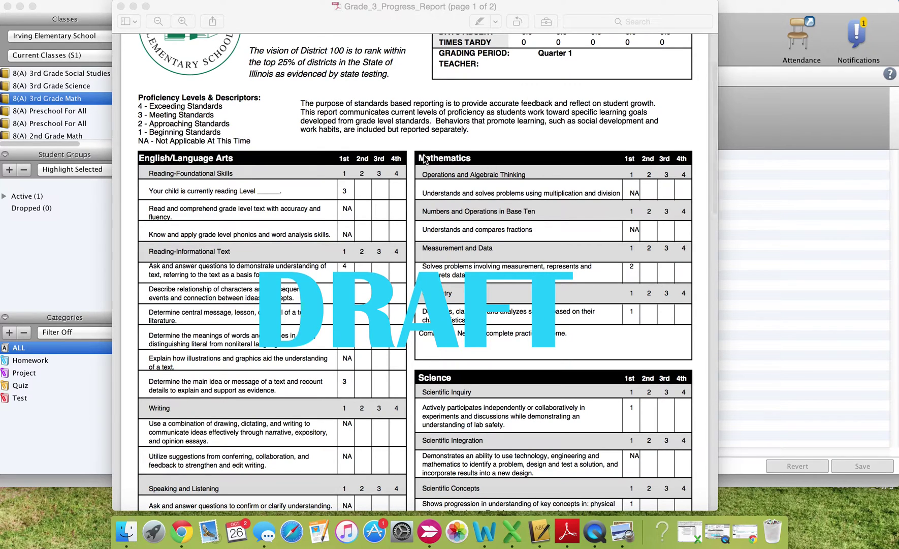
{"action": "scroll", "coordinate": [476, 297], "scroll_direction": "down", "scroll_amount": 15}
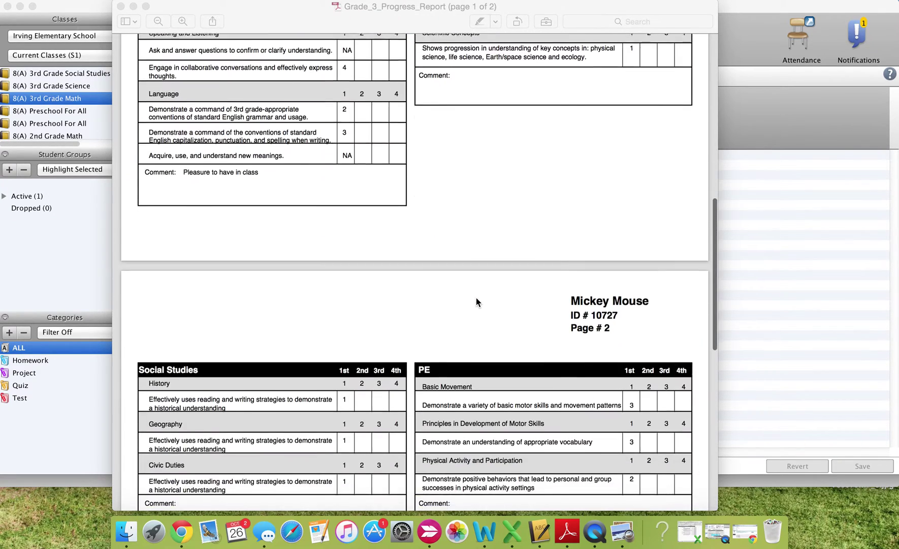
{"action": "scroll", "coordinate": [477, 297], "scroll_direction": "down", "scroll_amount": 3}
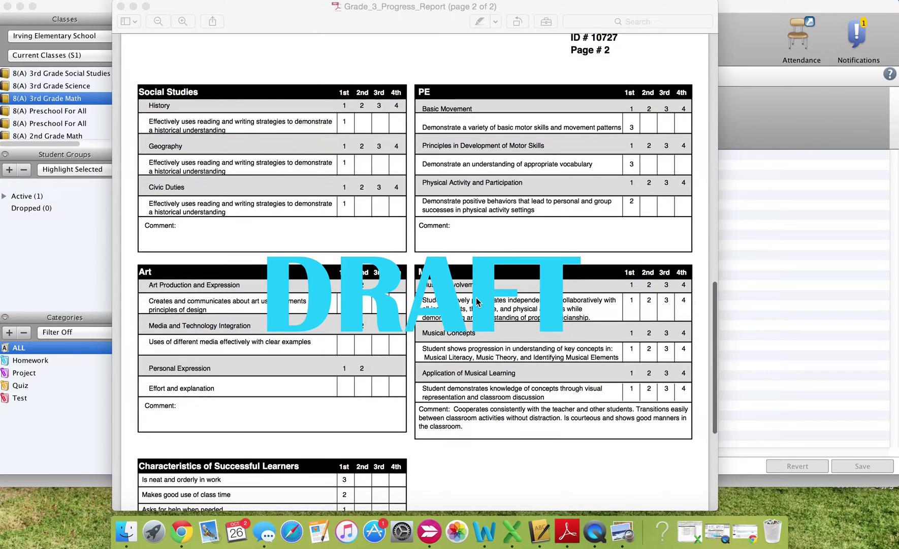
{"action": "scroll", "coordinate": [477, 298], "scroll_direction": "down", "scroll_amount": 2}
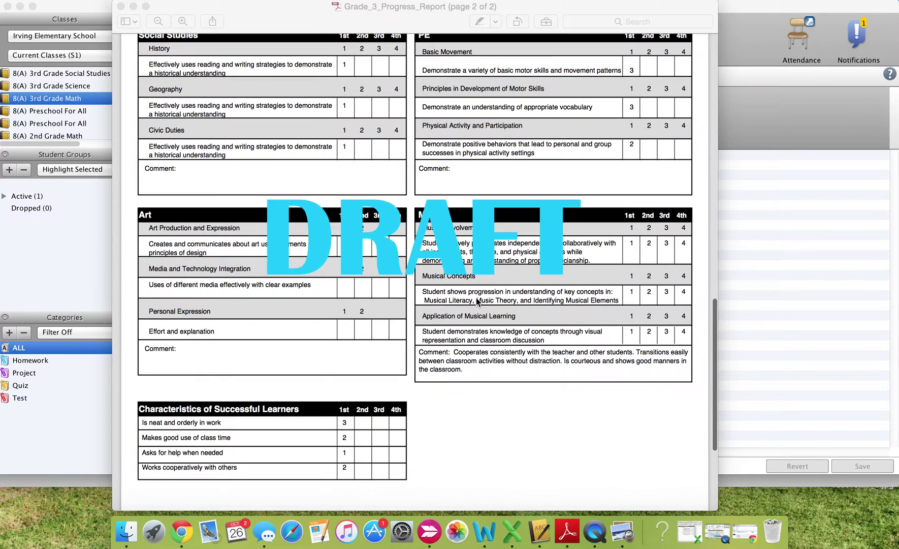
{"action": "scroll", "coordinate": [477, 301], "scroll_direction": "up", "scroll_amount": 15}
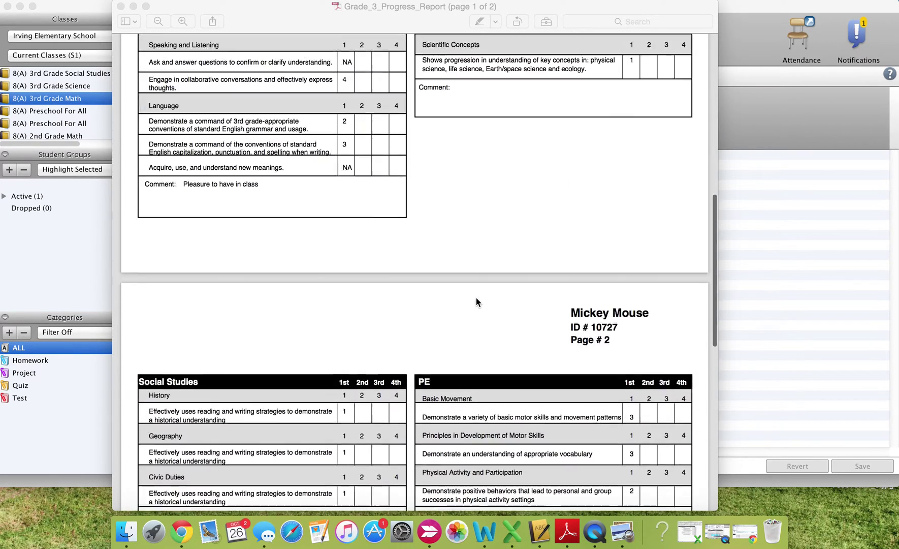
{"action": "scroll", "coordinate": [478, 302], "scroll_direction": "up", "scroll_amount": 3}
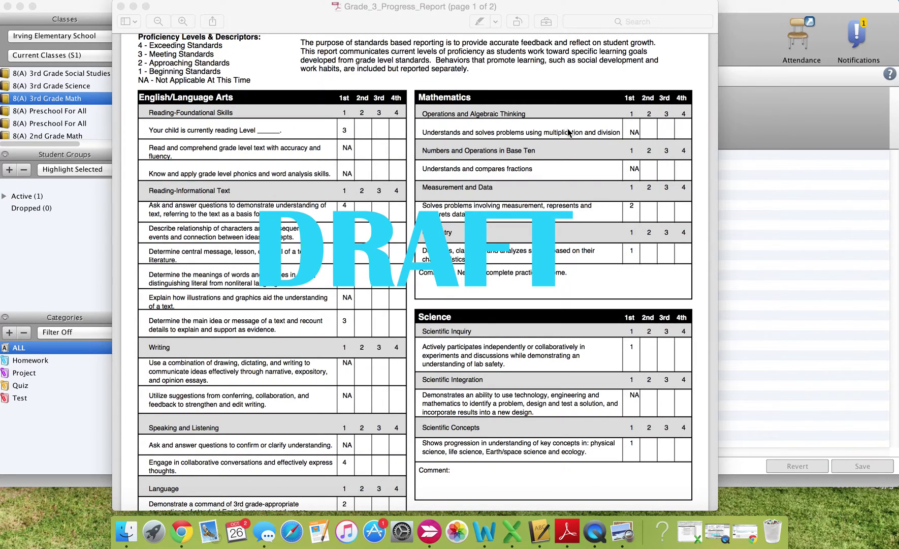
Step: Scroll the Grade_3_Progress_Report PDF briefly and minimize Preview to reveal the Gradebook scoresheet
{"action": "scroll", "coordinate": [386, 166], "scroll_direction": "down", "scroll_amount": 5}
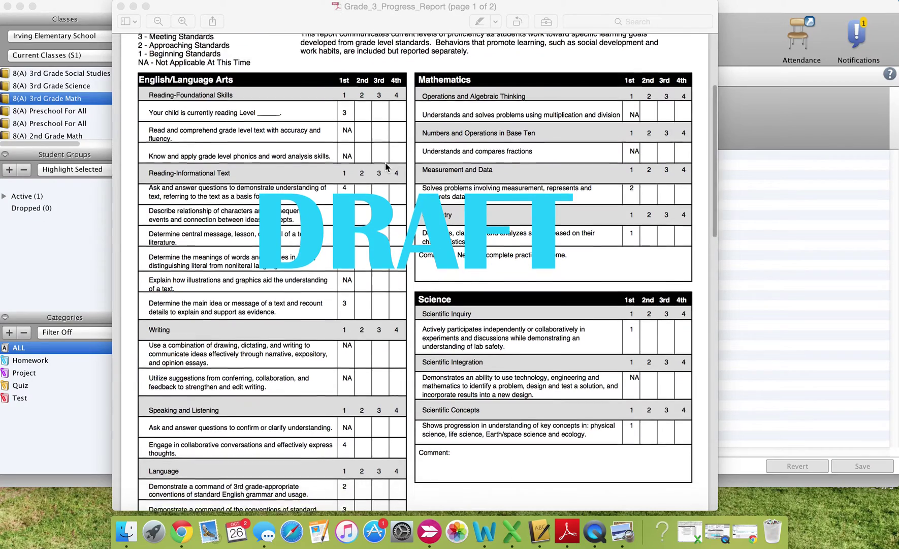
{"action": "scroll", "coordinate": [386, 166], "scroll_direction": "up", "scroll_amount": 6}
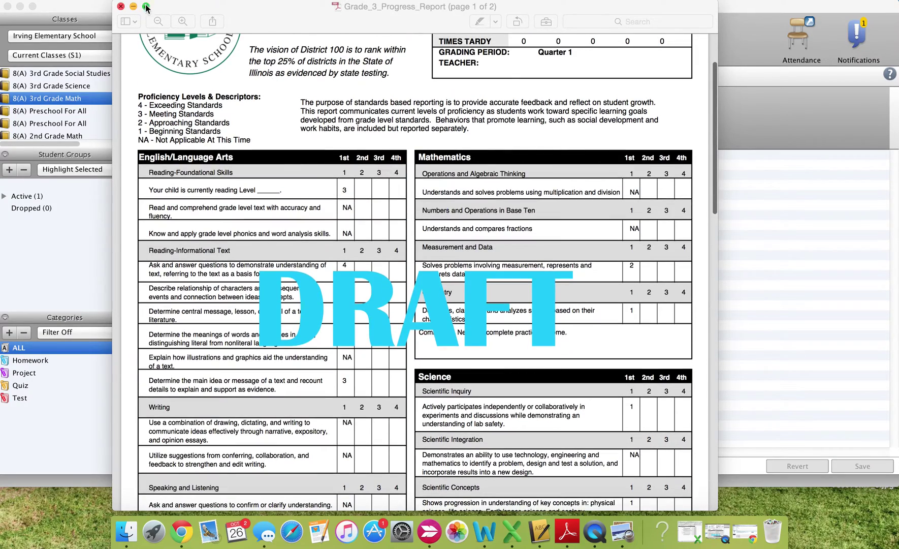
{"action": "left_click", "coordinate": [133, 6]}
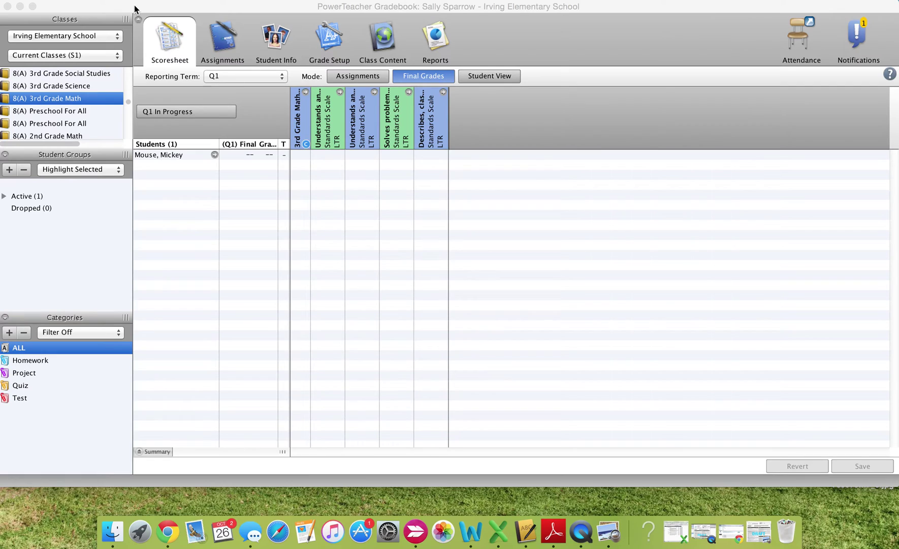
Step: Show 3rd Grade Math Final Grades for reporting term Q1, then reopen the Grade_3_Progress_Report PDF
{"action": "left_click", "coordinate": [353, 75]}
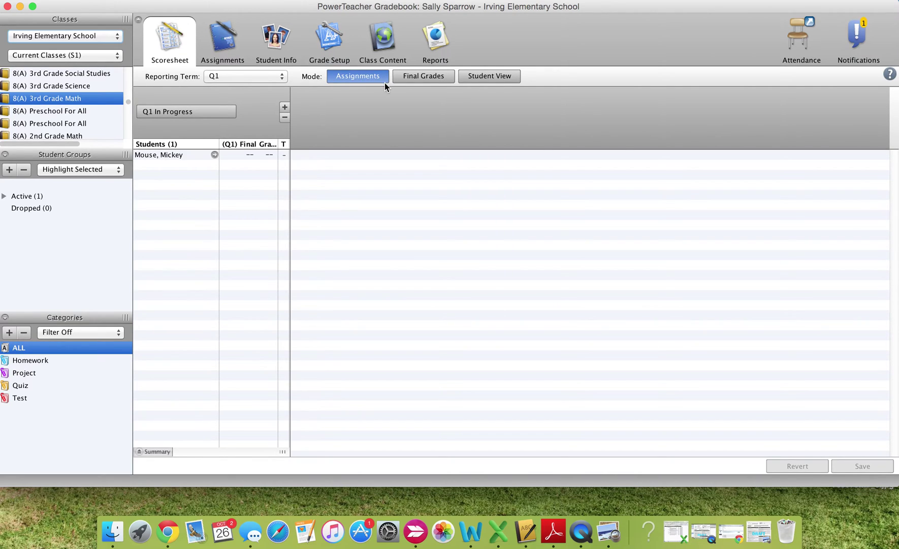
{"action": "left_click", "coordinate": [420, 78]}
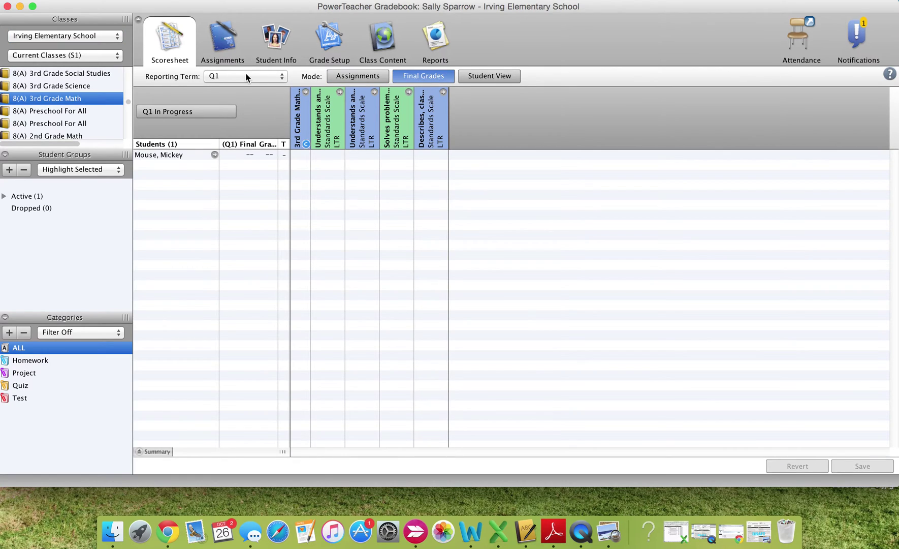
{"action": "left_click", "coordinate": [228, 76]}
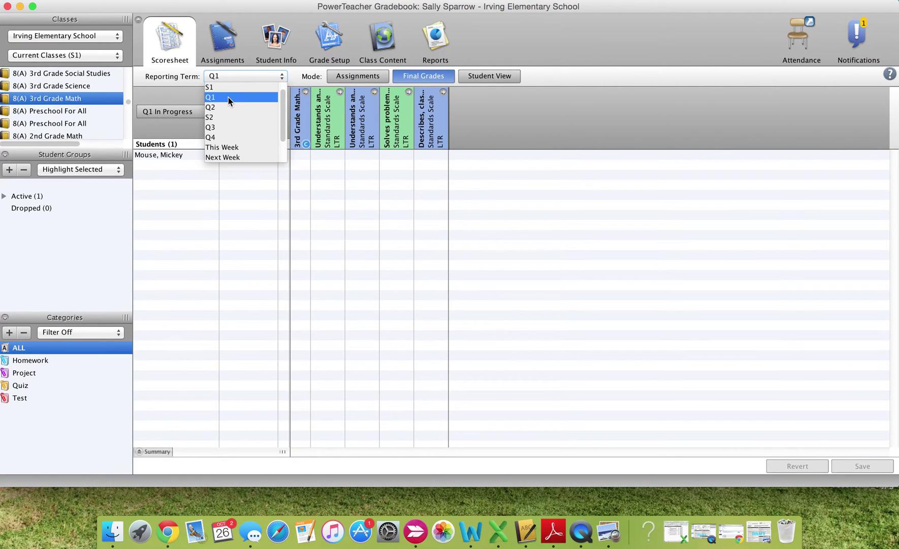
{"action": "left_click", "coordinate": [228, 97]}
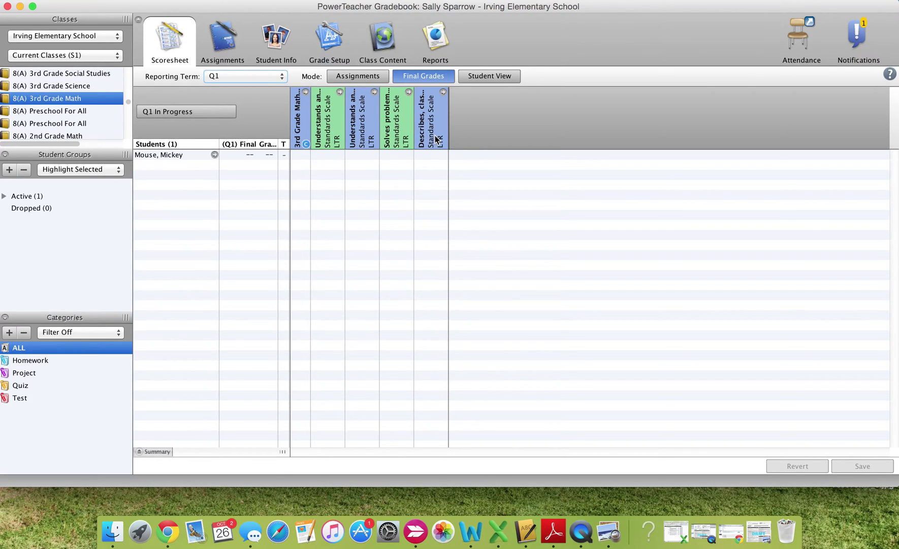
{"action": "left_click", "coordinate": [757, 528]}
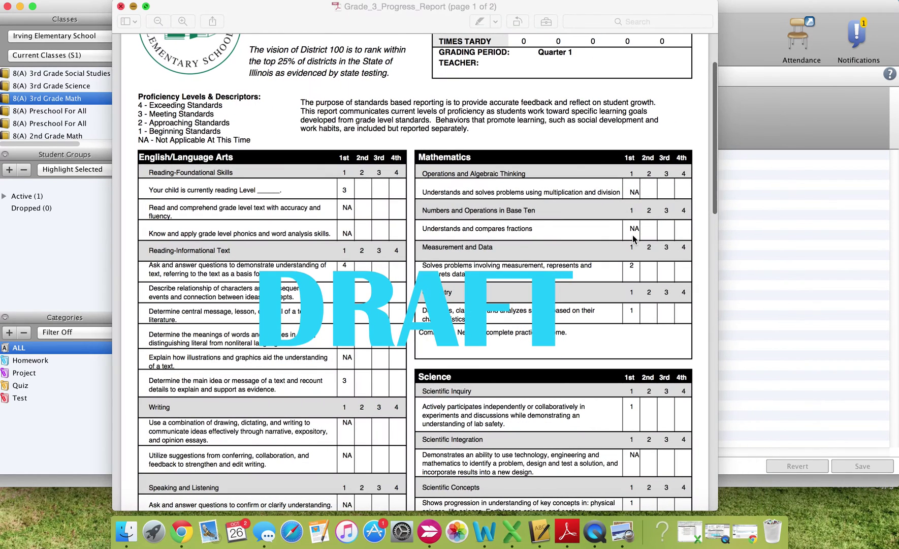
Step: Close the progress report, check the 3rd Grade English scores, then return to 3rd Grade Math
{"action": "left_click", "coordinate": [120, 6]}
{"action": "scroll", "coordinate": [88, 97], "scroll_direction": "up", "scroll_amount": 1}
{"action": "scroll", "coordinate": [86, 99], "scroll_direction": "up", "scroll_amount": 1}
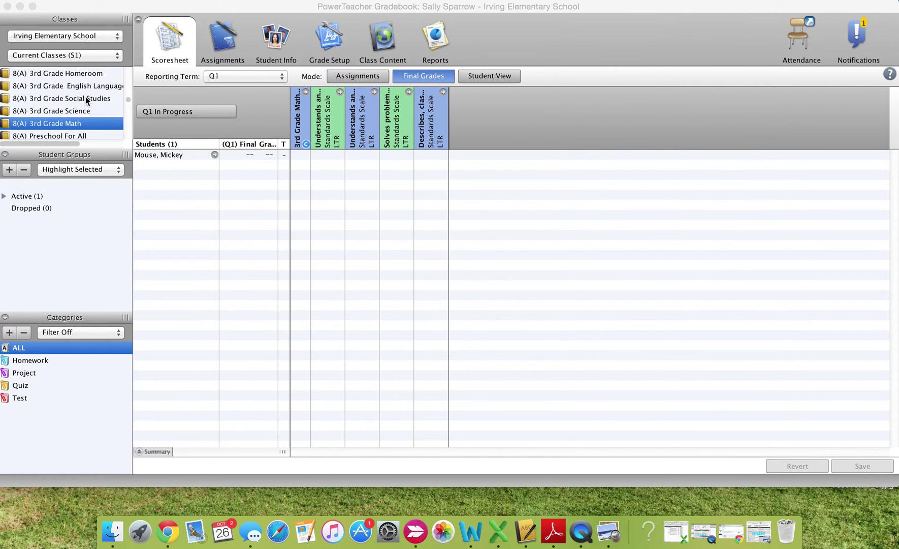
{"action": "left_click", "coordinate": [85, 87]}
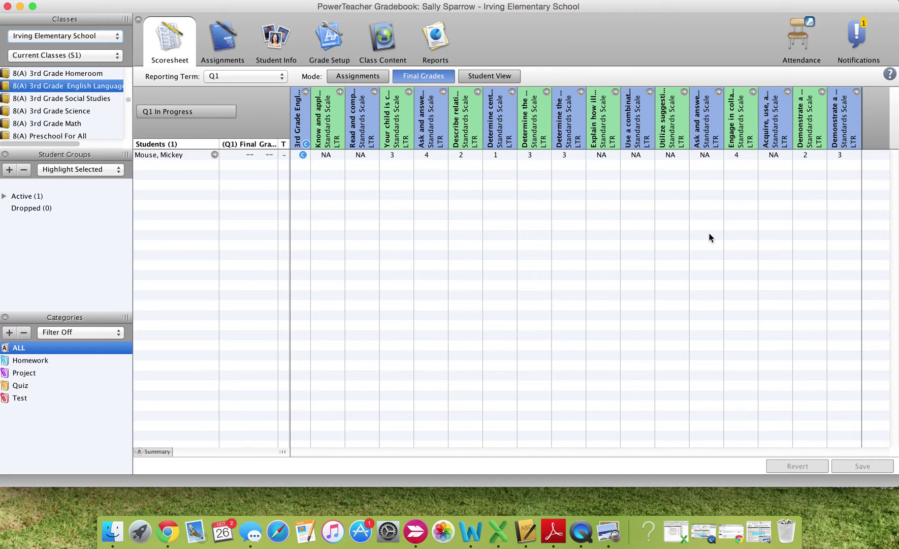
{"action": "left_click", "coordinate": [61, 126]}
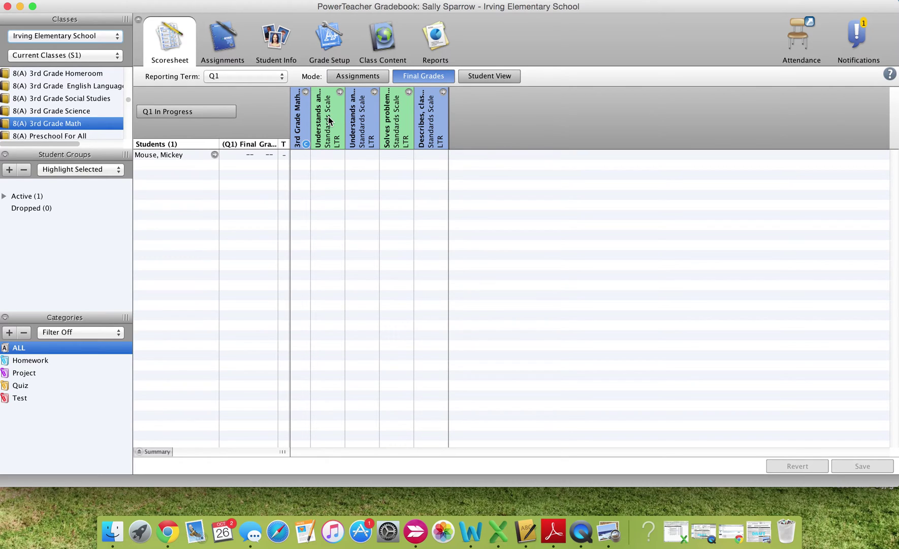
{"action": "mouse_move", "coordinate": [329, 121]}
Step: Enter Q1 score 3 for the first math standard and NA for Understands and compares fractions
{"action": "left_click", "coordinate": [331, 155]}
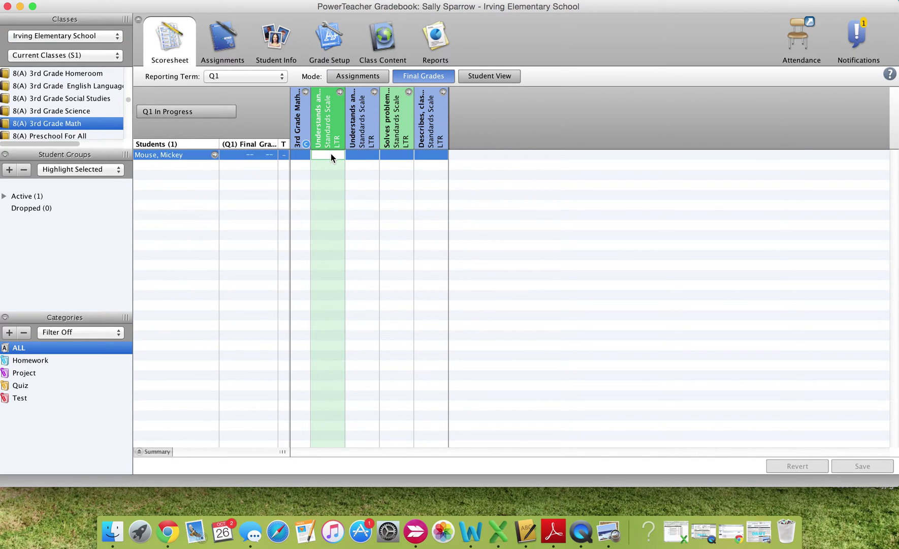
{"action": "type", "text": "3"}
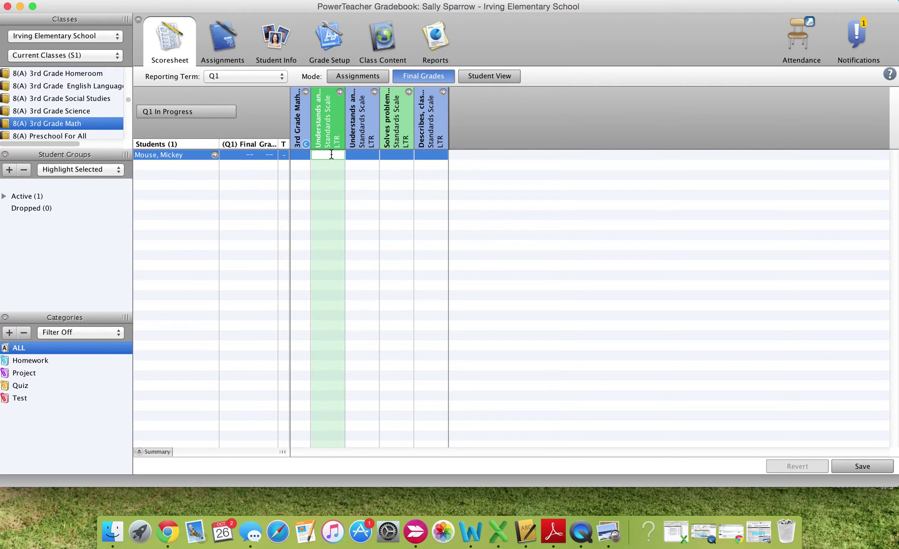
{"action": "left_click", "coordinate": [377, 191]}
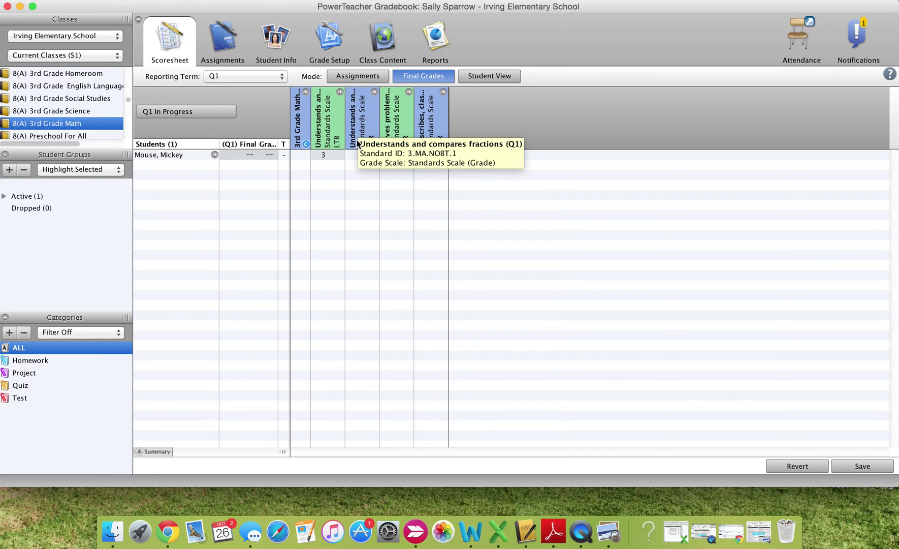
{"action": "left_click", "coordinate": [356, 155]}
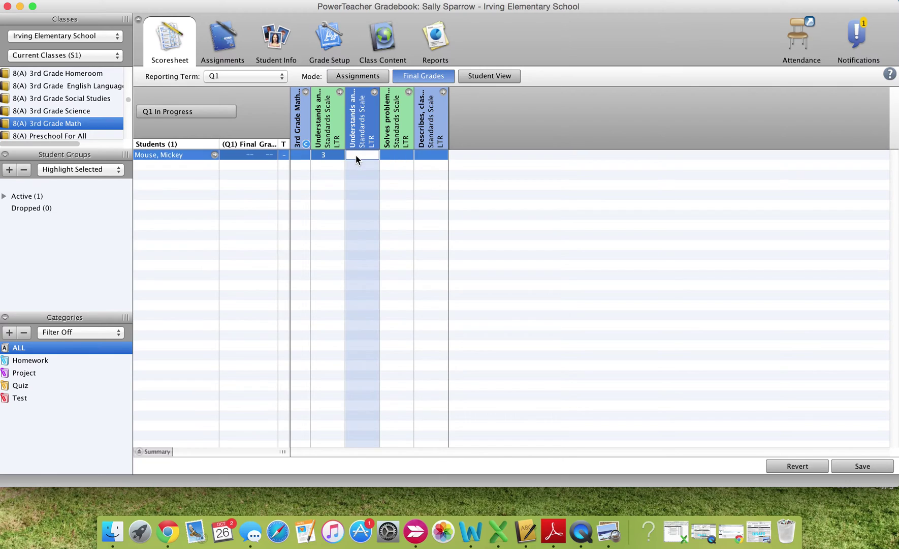
{"action": "type", "text": "na"}
{"action": "key", "text": "Return"}
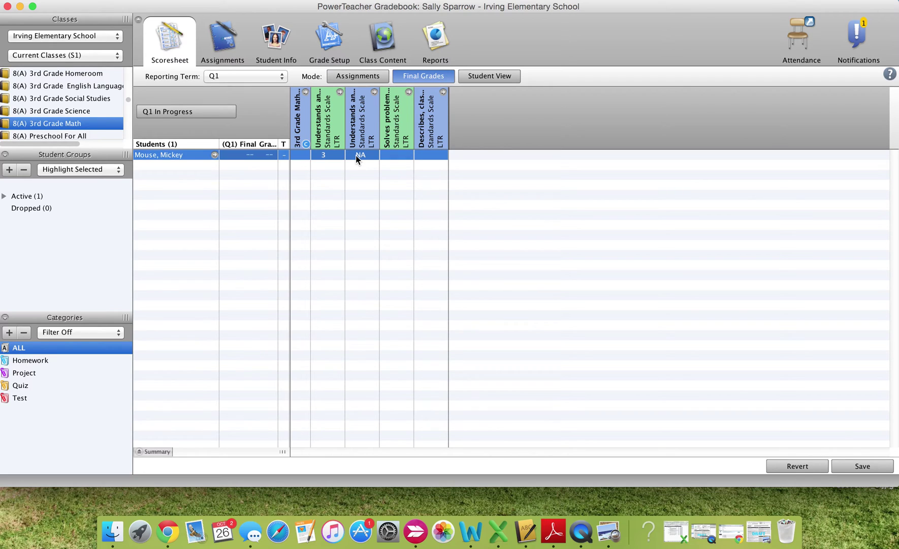
{"action": "mouse_move", "coordinate": [362, 160]}
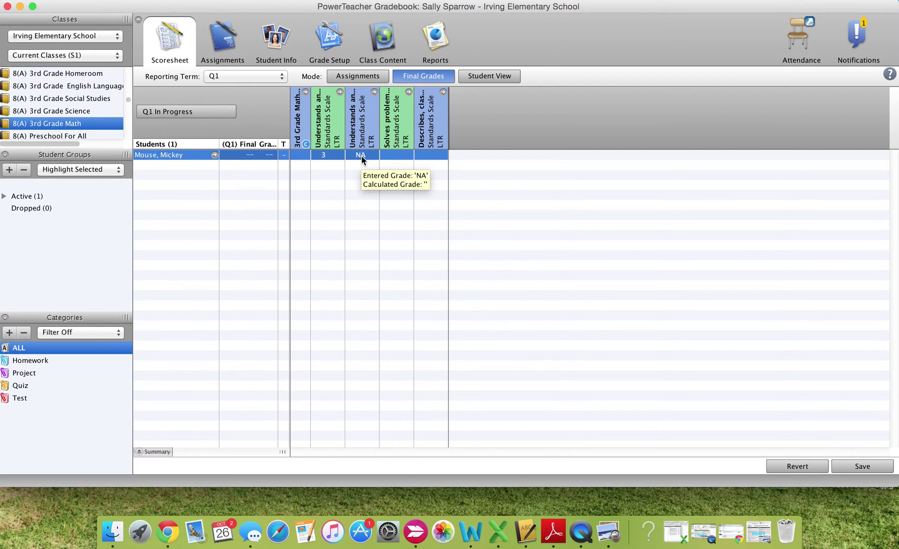
{"action": "left_click", "coordinate": [403, 156]}
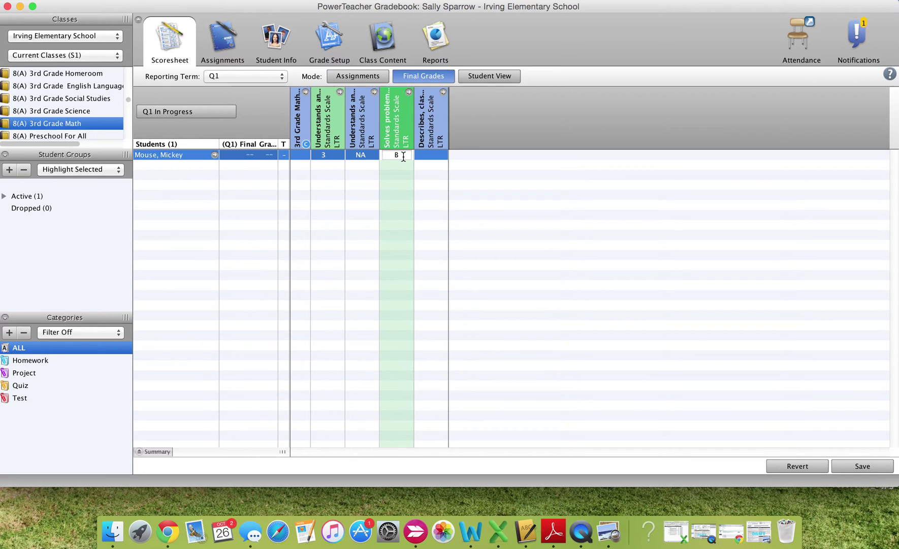
{"action": "type", "text": "B"}
{"action": "key", "text": "Return"}
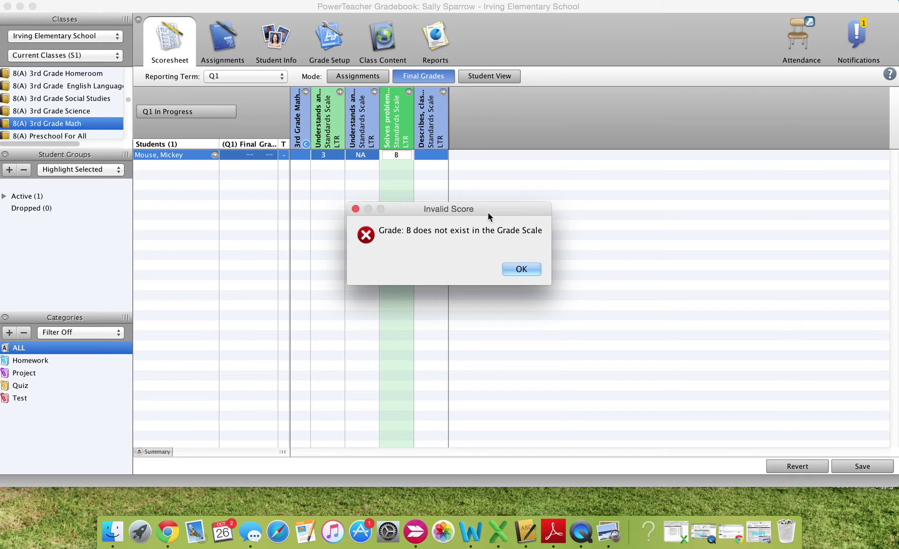
{"action": "left_click", "coordinate": [536, 270]}
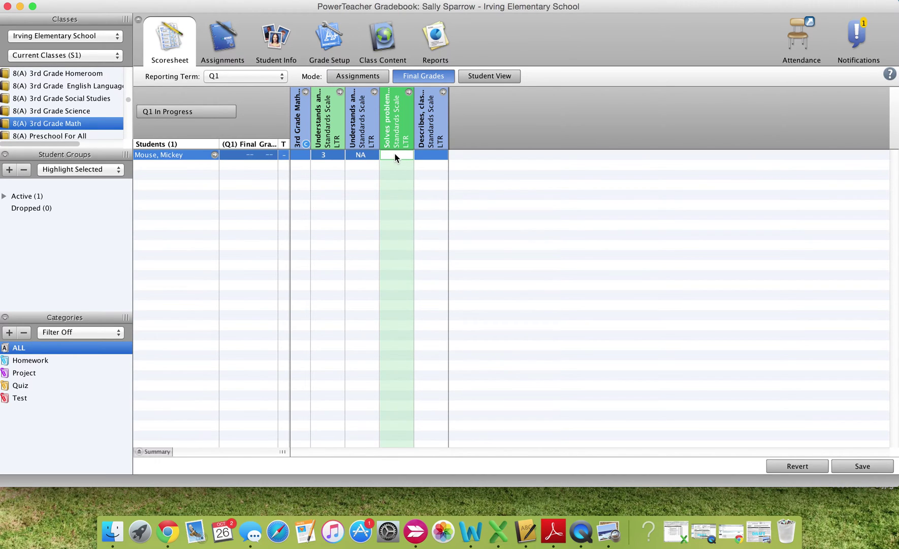
{"action": "type", "text": "5"}
{"action": "key", "text": "Return"}
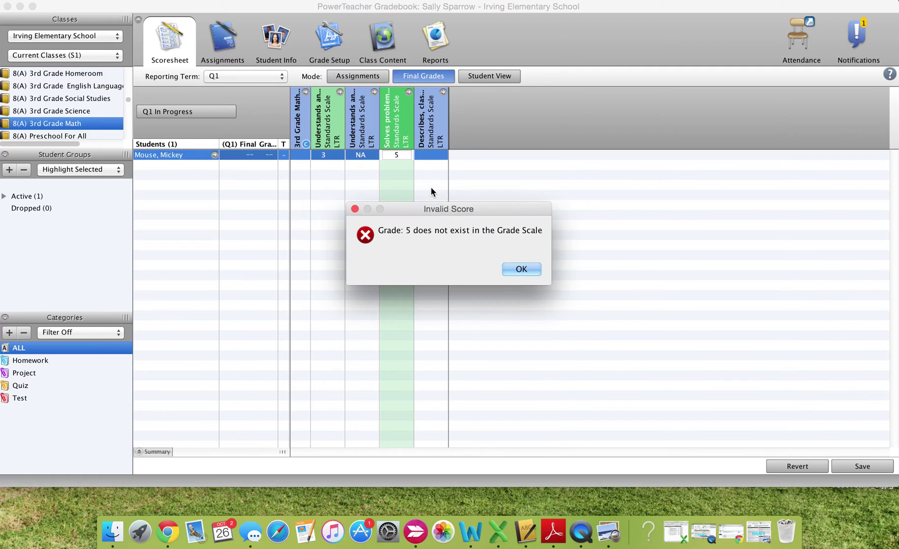
{"action": "left_click", "coordinate": [522, 269]}
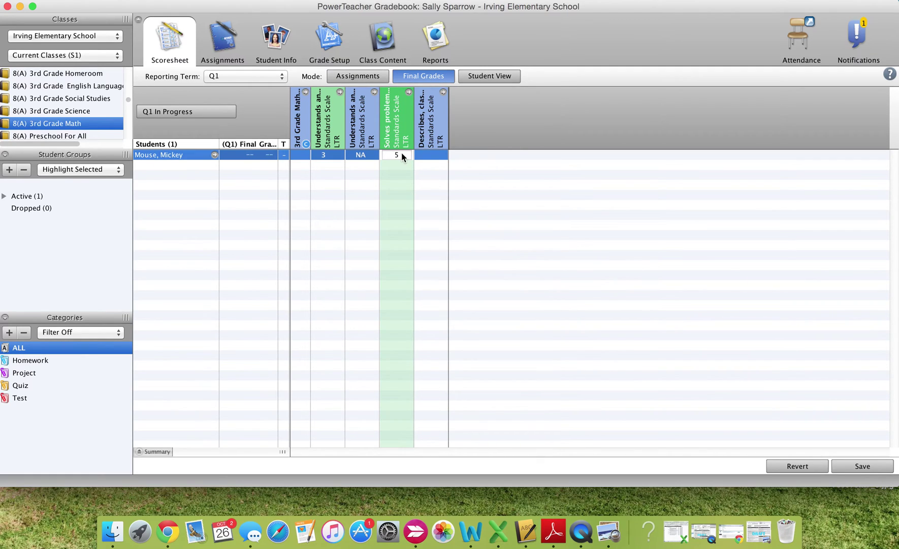
{"action": "left_click", "coordinate": [430, 202]}
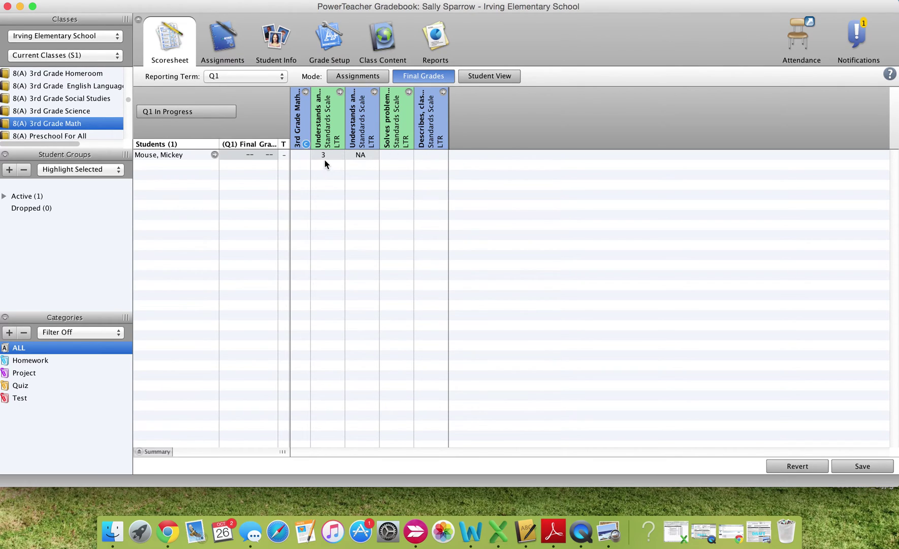
Step: Score Solves problems 2 and the describes-and-classifies standard NA, then save the Q1 final grades
{"action": "mouse_move", "coordinate": [366, 154]}
{"action": "left_click", "coordinate": [397, 155]}
{"action": "type", "text": "2"}
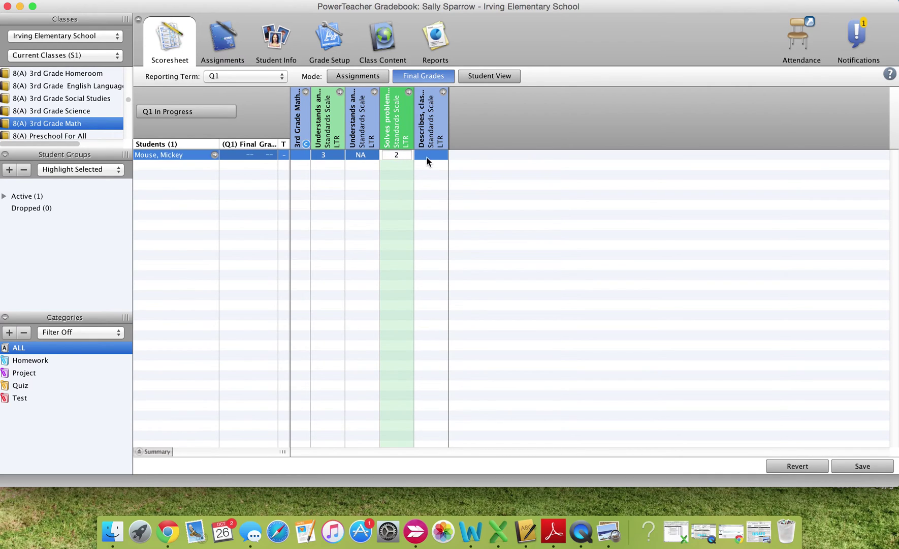
{"action": "left_click", "coordinate": [431, 155]}
{"action": "type", "text": "NA"}
{"action": "key", "text": "Return"}
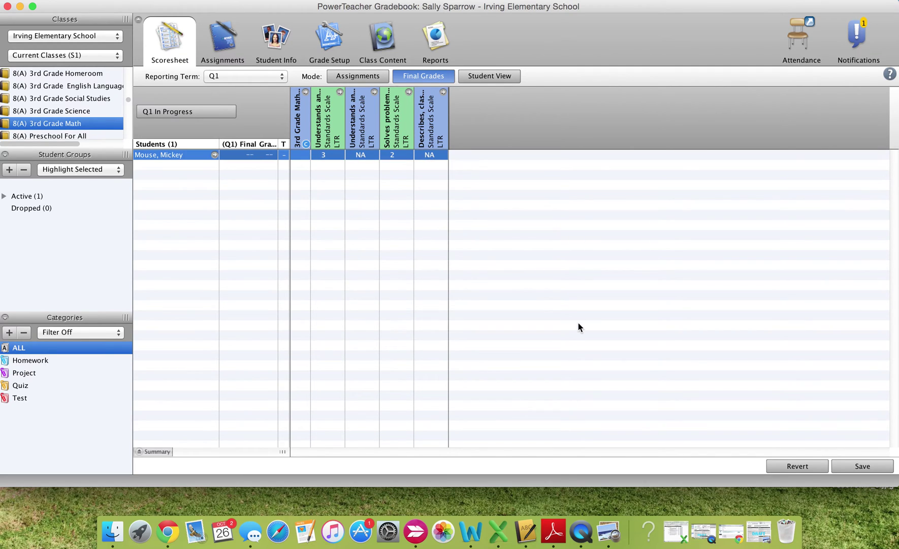
{"action": "left_click", "coordinate": [873, 470]}
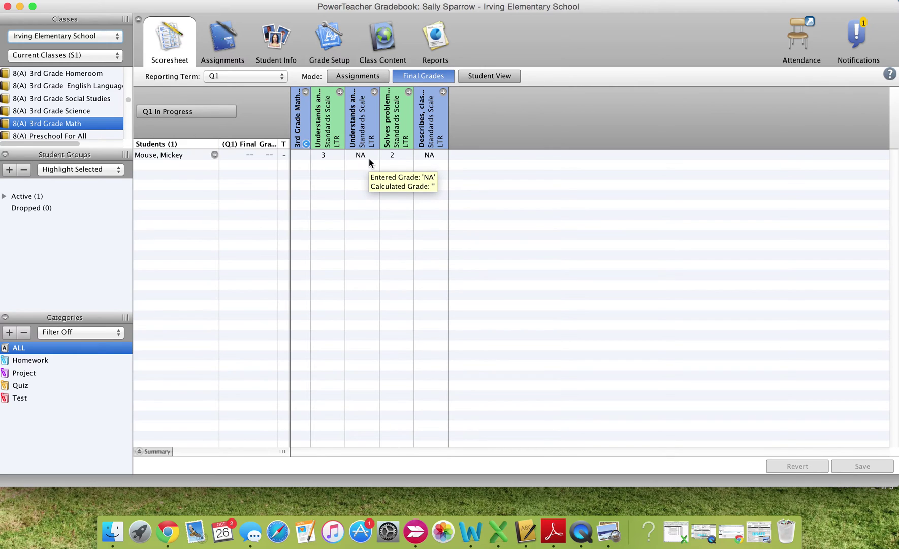
{"action": "mouse_move", "coordinate": [307, 145]}
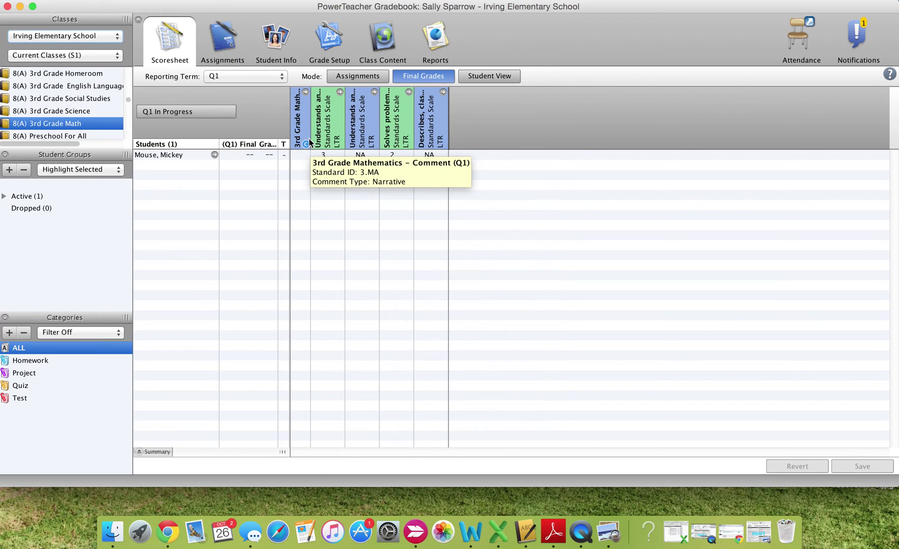
Step: Add the Q1 math comment 'Pleasure to have in class.' and bring back the progress report PDF
{"action": "double_click", "coordinate": [304, 153]}
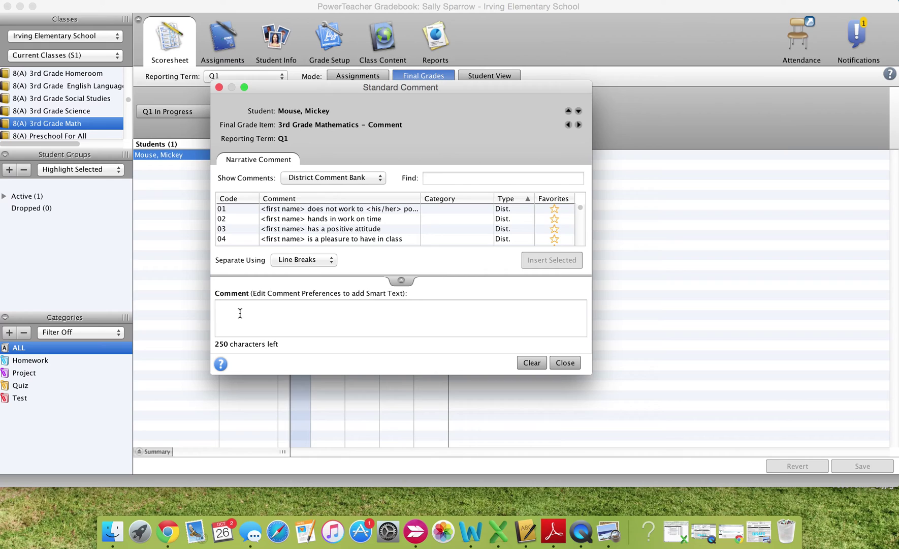
{"action": "type", "text": "Pleasure to have in class."}
{"action": "left_click", "coordinate": [568, 364]}
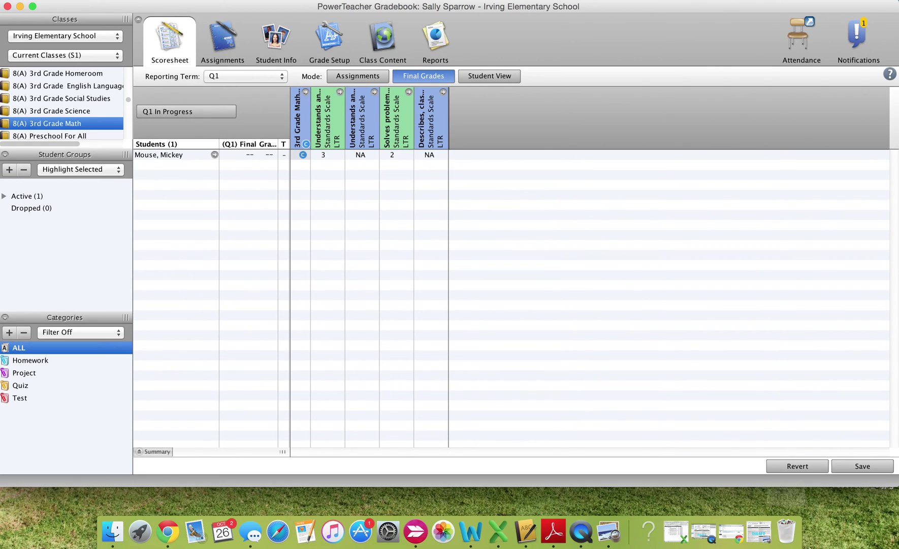
{"action": "left_click", "coordinate": [760, 540]}
Step: Scroll down and select the report's Comment line, then minimize the Preview window
{"action": "scroll", "coordinate": [543, 280], "scroll_direction": "down", "scroll_amount": 5}
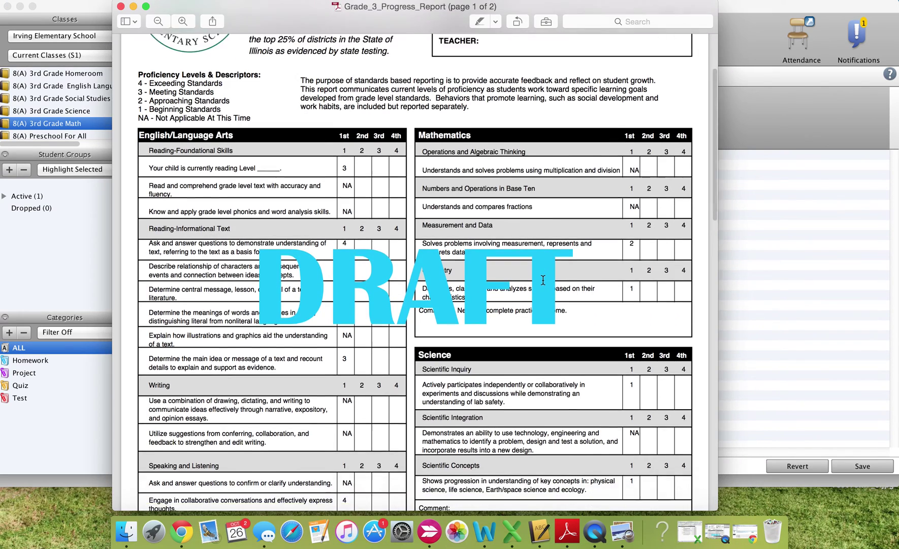
{"action": "scroll", "coordinate": [543, 280], "scroll_direction": "down", "scroll_amount": 8}
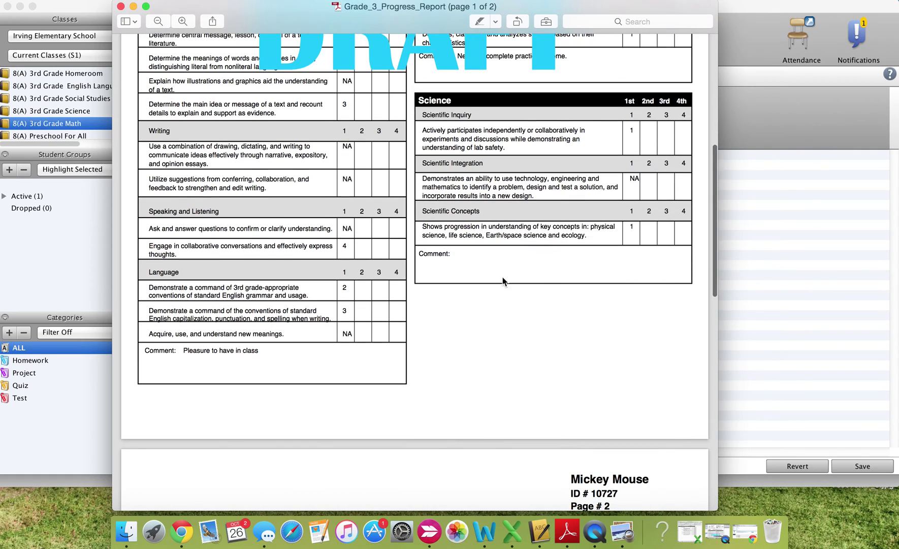
{"action": "left_click_drag", "start_coordinate": [142, 348], "coordinate": [233, 364]}
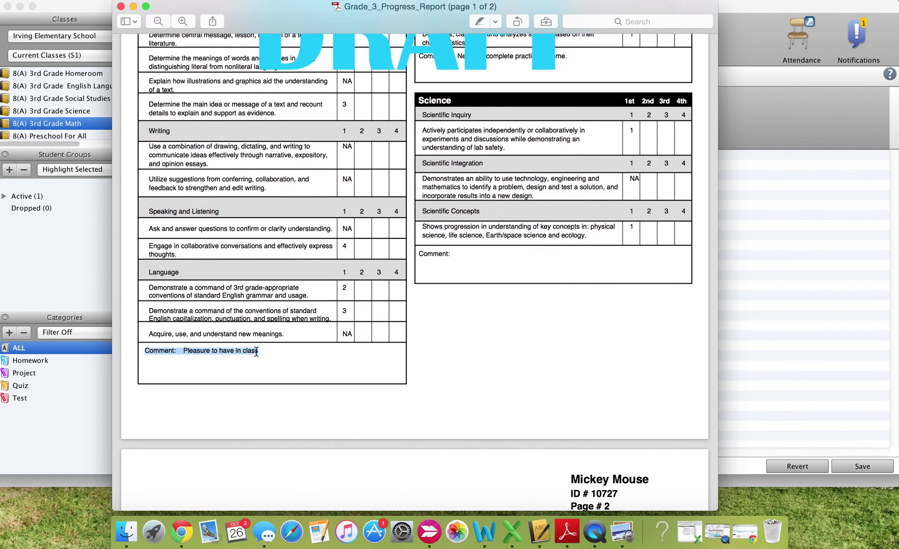
{"action": "left_click", "coordinate": [134, 7]}
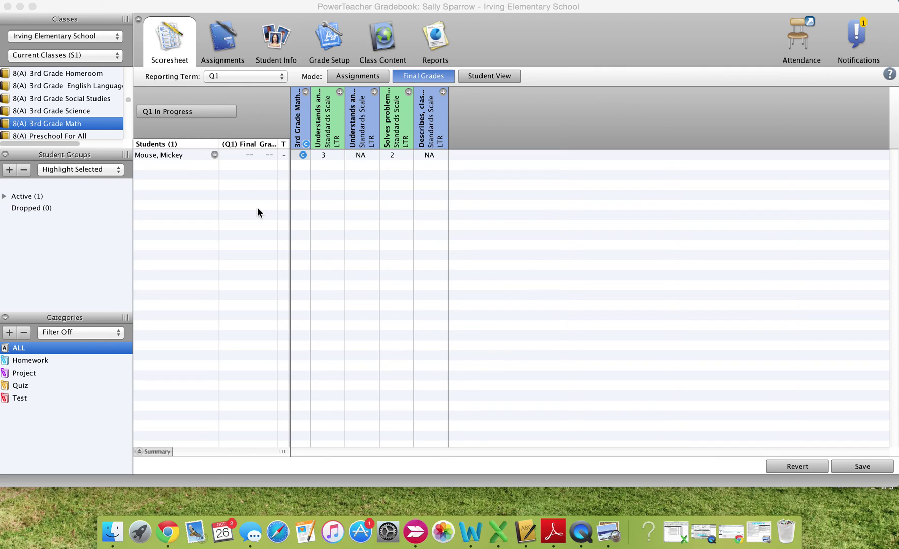
Step: Save the Q1 math standards scores and comment, then move to the 3rd Grade Science scoresheet
{"action": "left_click", "coordinate": [77, 113]}
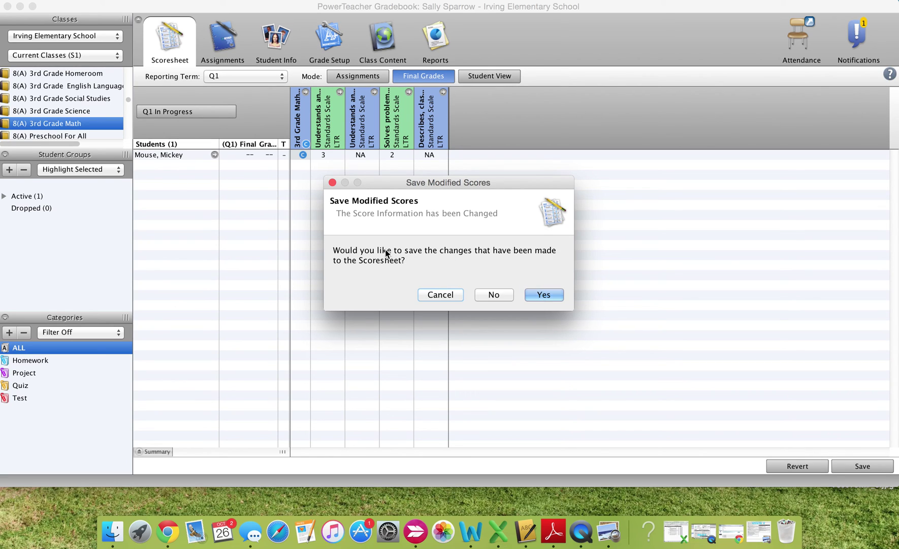
{"action": "left_click", "coordinate": [543, 296]}
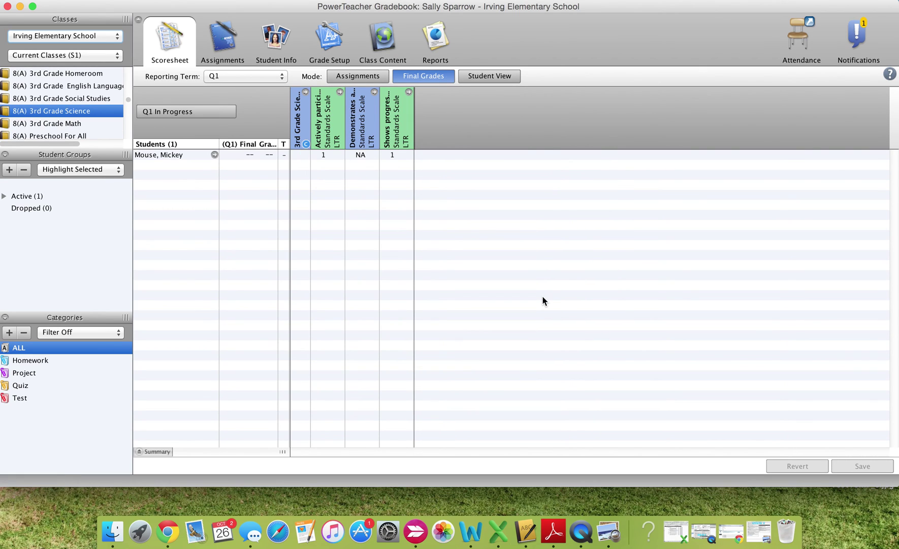